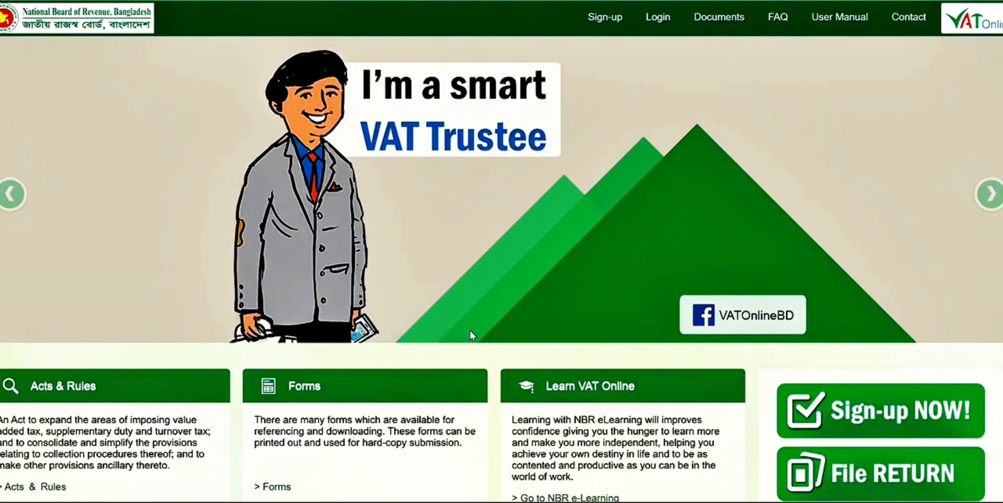
- Open the sign-up form, examine its user type, general information and recovery question fields, and return to the home page
click(605, 18)
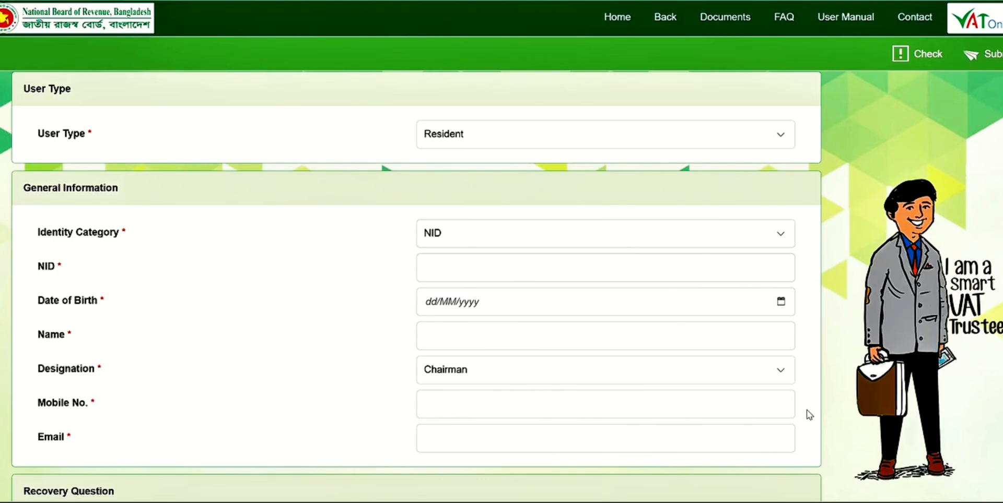
scroll(809, 414, down, 1)
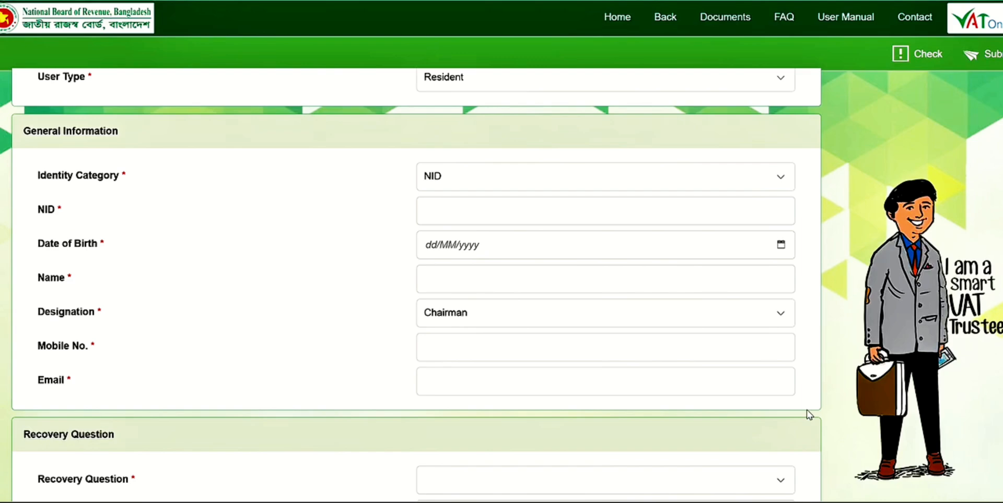
scroll(809, 415, down, 2)
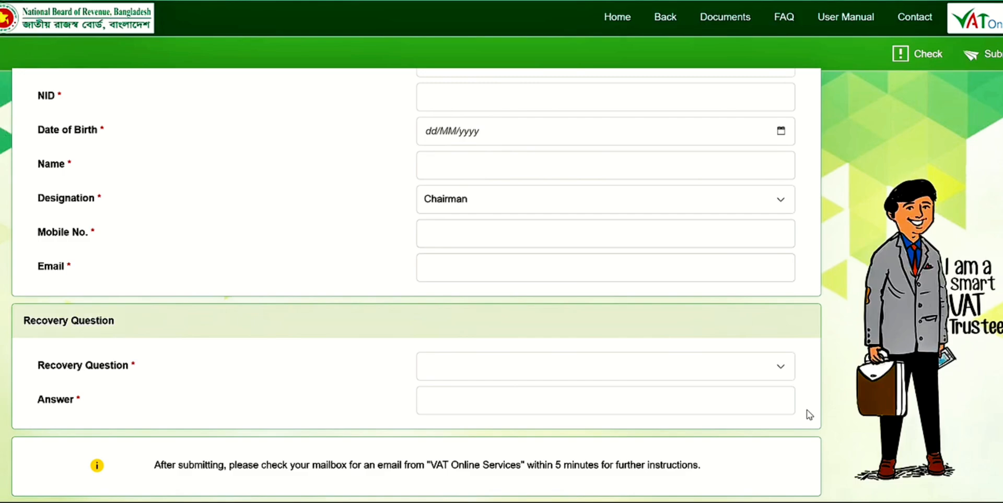
scroll(809, 414, up, 3)
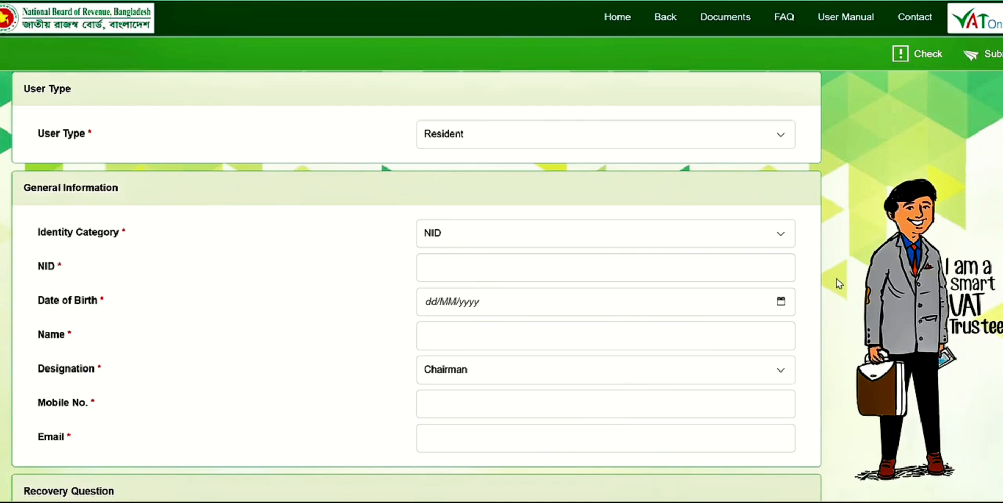
click(611, 28)
click(602, 327)
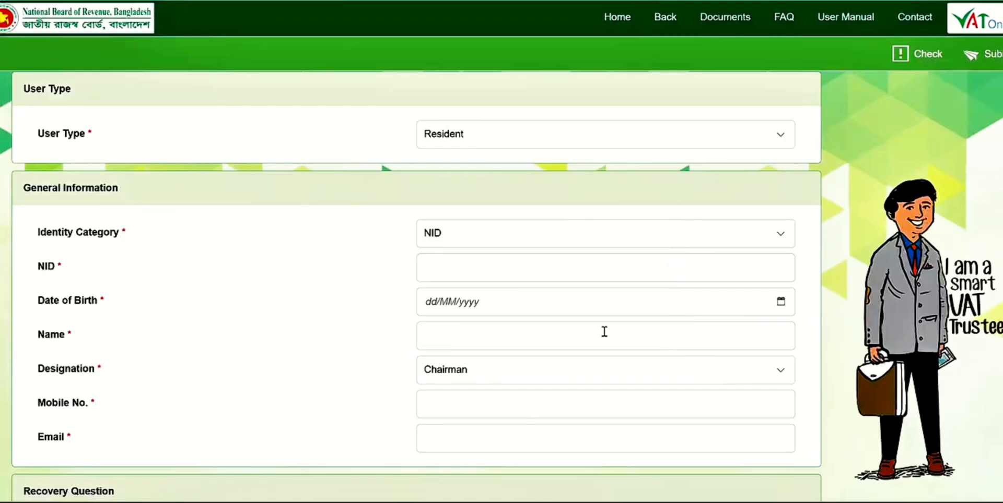
- Log in to the VAT account with the username and password, completing the captcha check
click(657, 16)
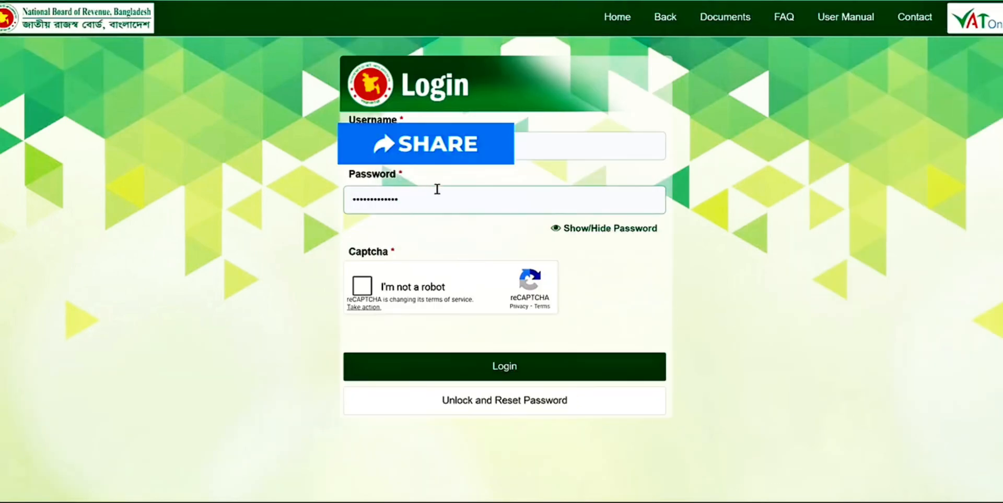
click(437, 189)
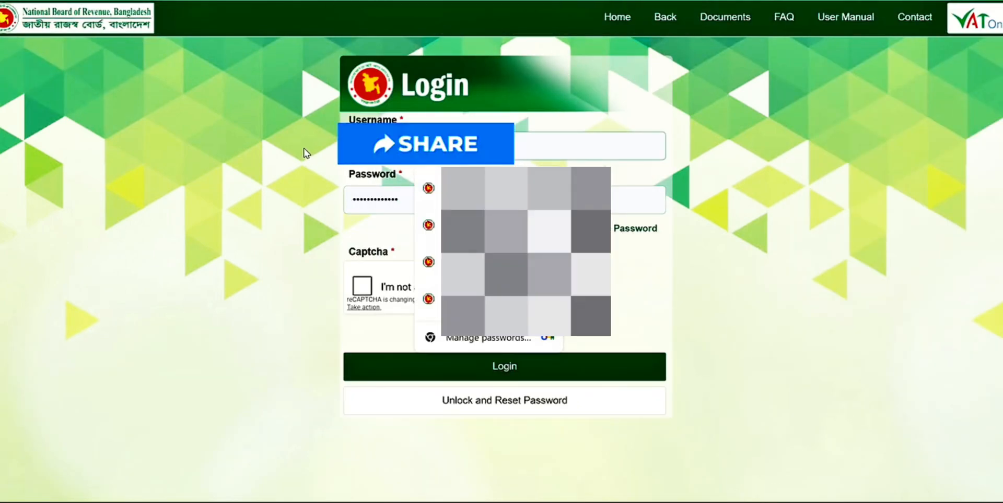
text(??)
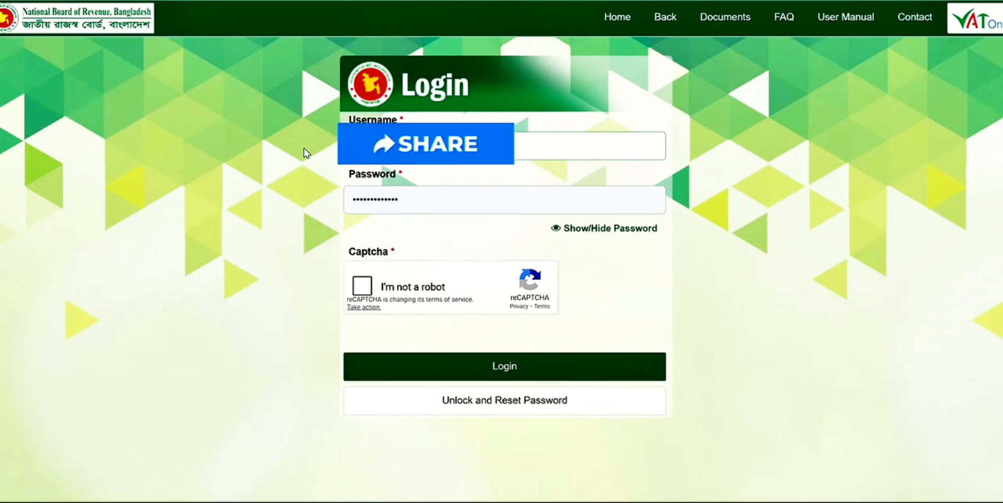
drag(446, 201, 171, 205)
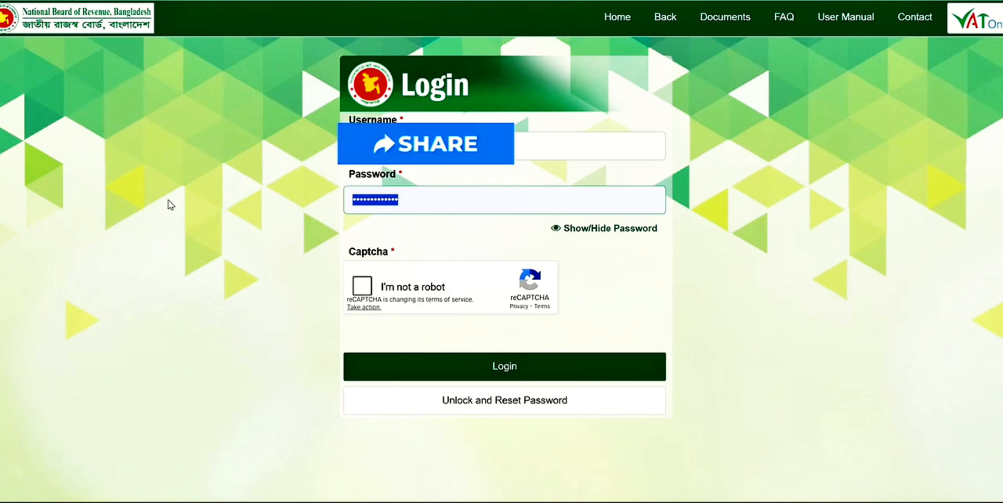
text(?)
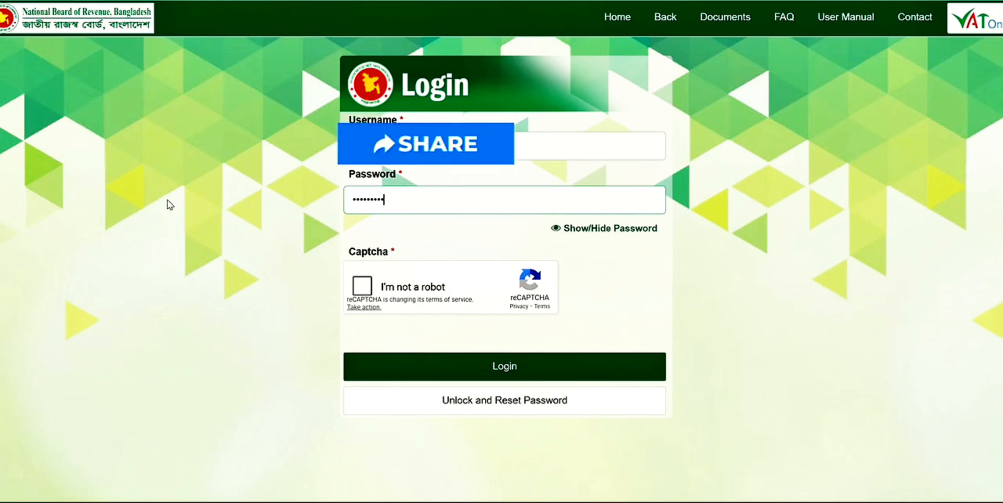
click(368, 287)
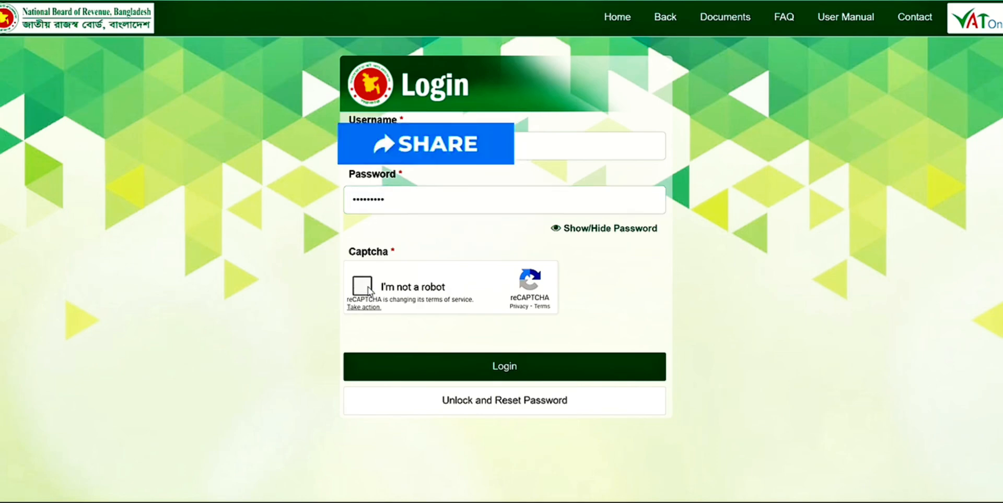
click(427, 366)
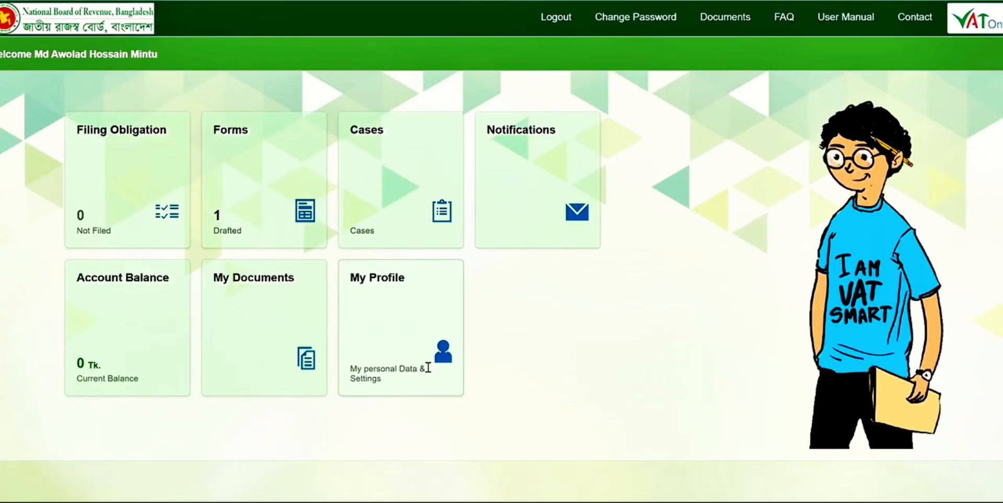
- Check the form list's filter options and open the drafted Mushak - 2.1 VAT/Turnover Tax Registration Form
click(281, 181)
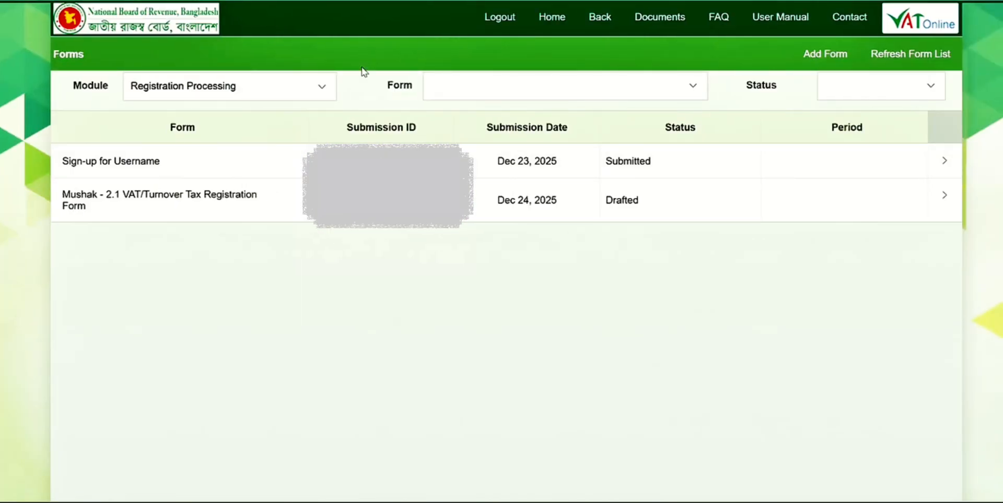
click(321, 91)
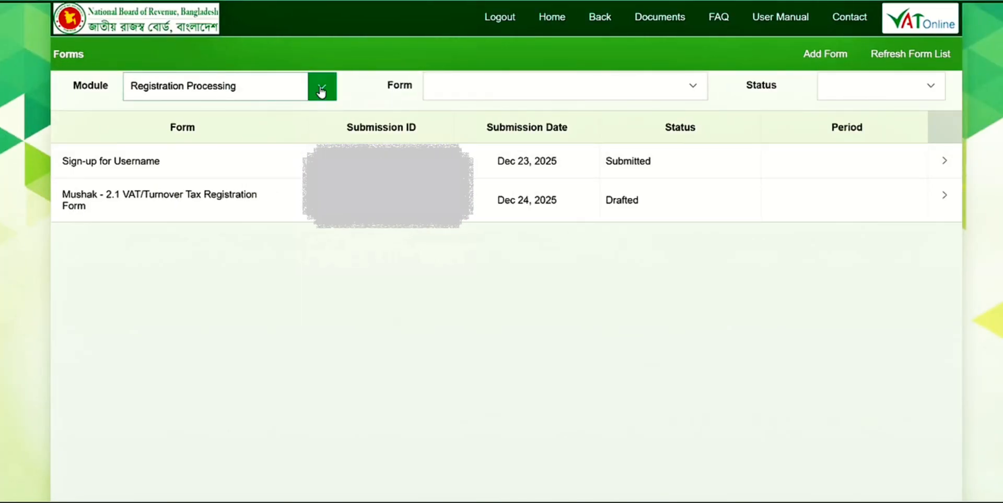
click(319, 91)
click(685, 93)
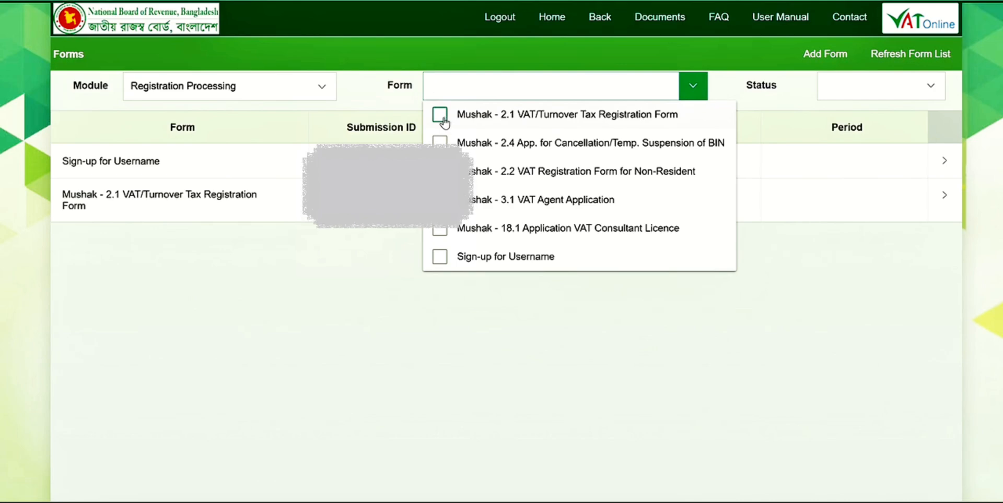
click(777, 97)
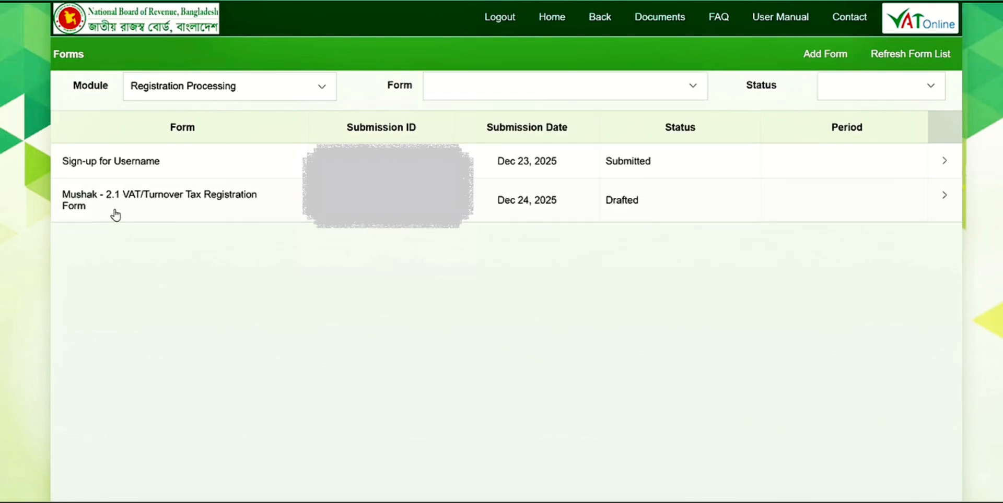
click(224, 212)
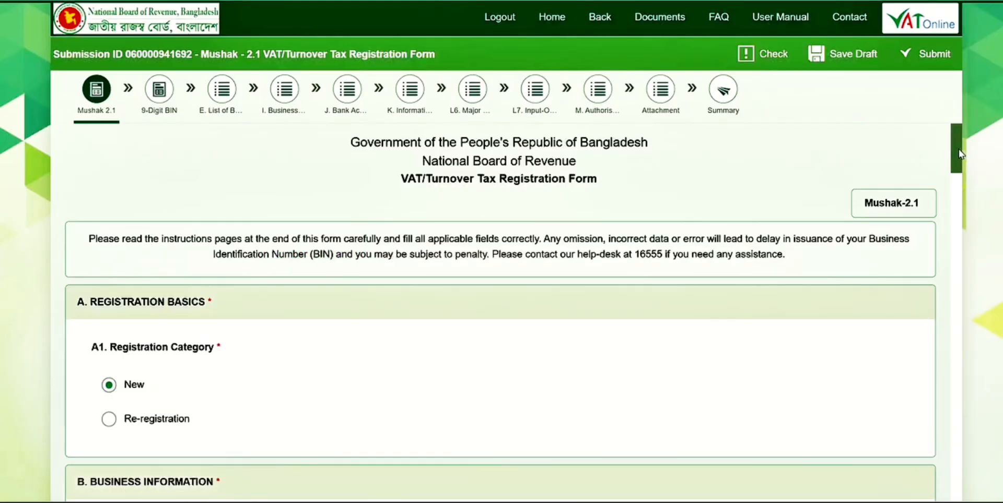
- Review the main Mushak 2.1 page from Registration Basics through contact information and economic activity to the Bank Account Details section
drag(954, 147, 975, 194)
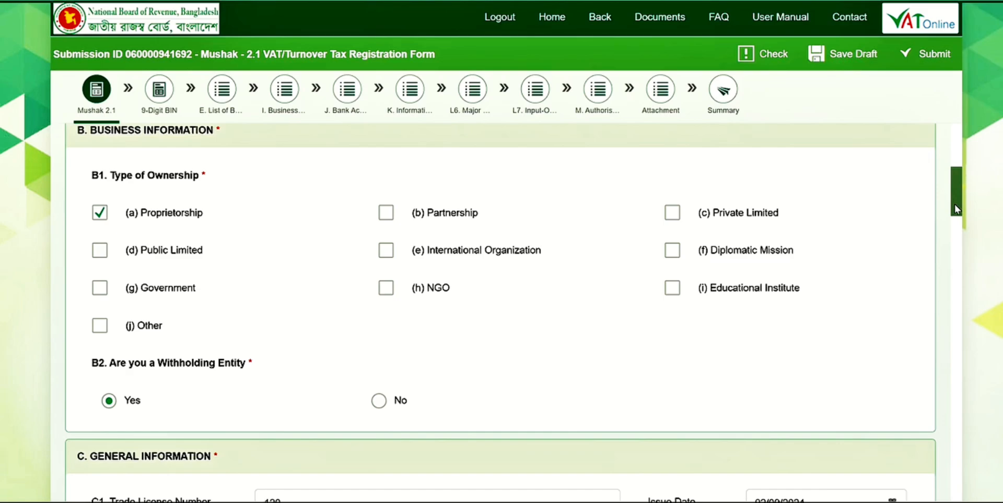
drag(954, 200, 954, 203)
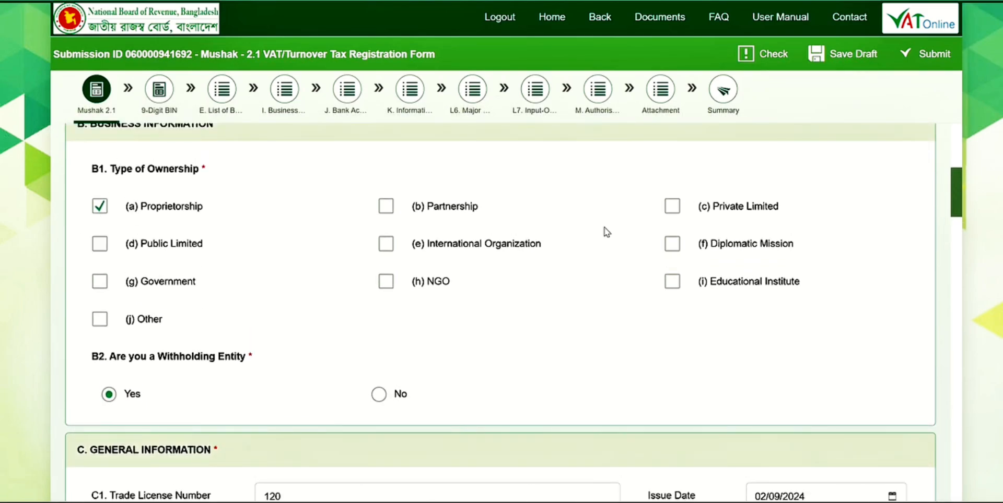
drag(952, 198, 952, 247)
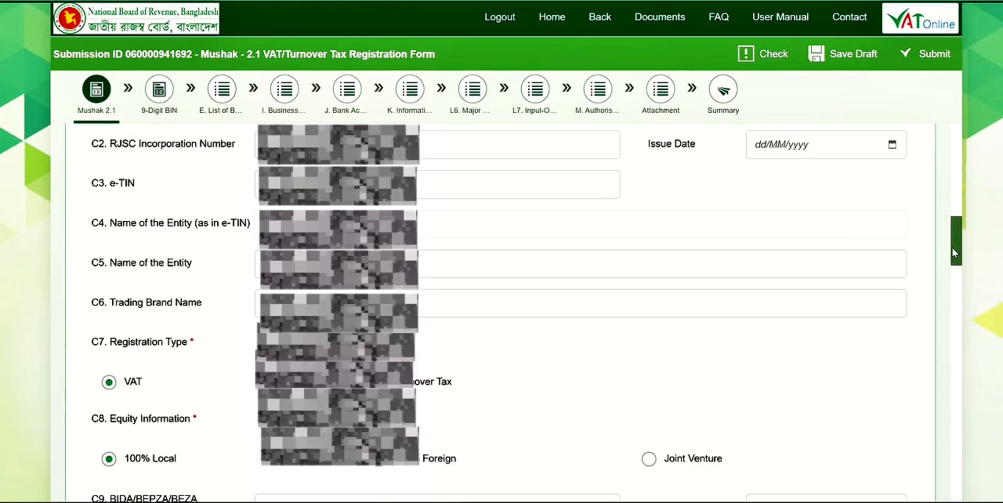
drag(952, 249, 972, 302)
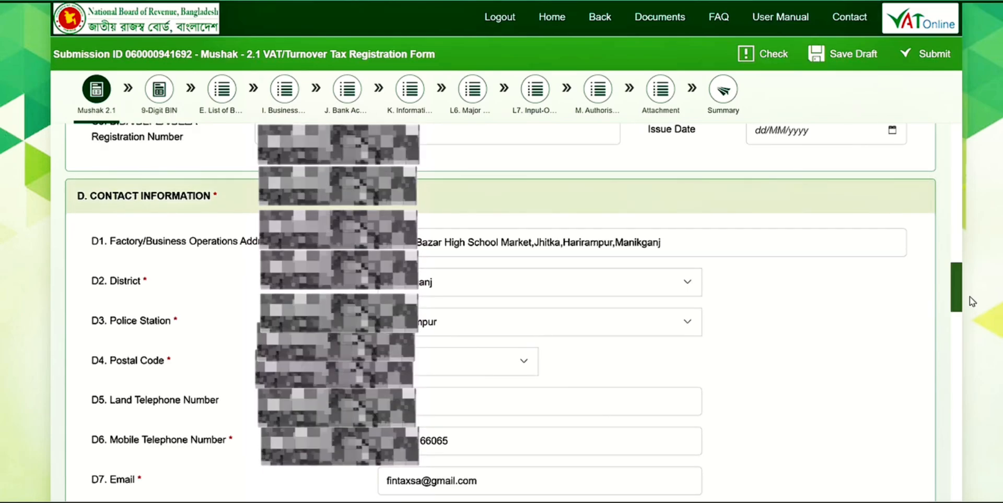
drag(972, 302, 983, 374)
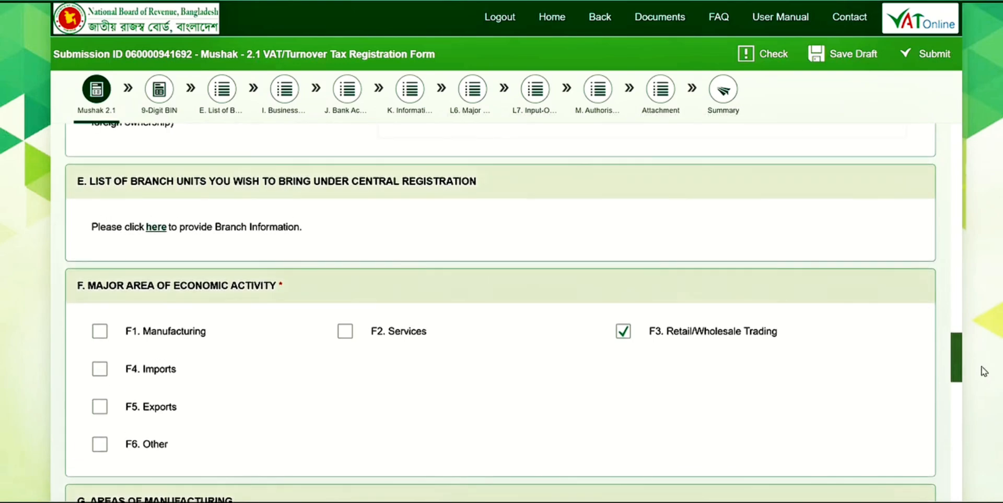
drag(982, 374, 984, 386)
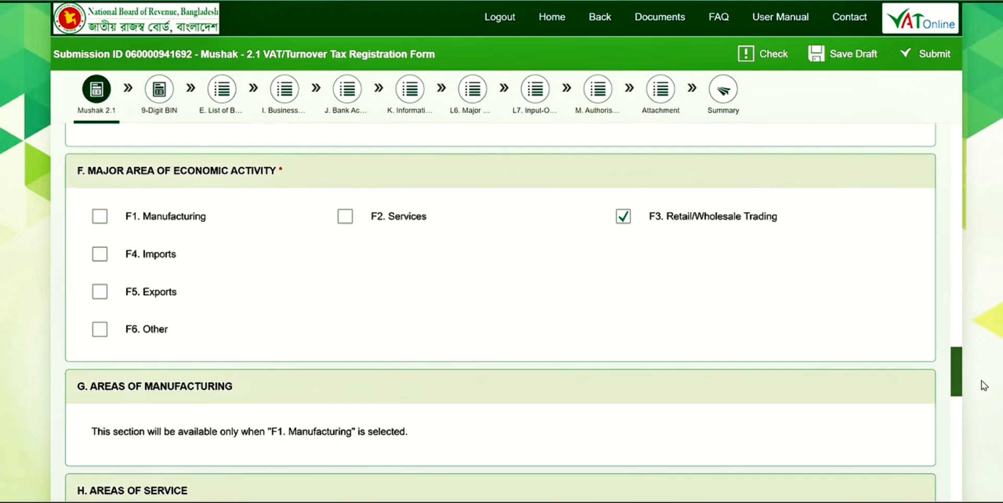
drag(984, 385, 980, 432)
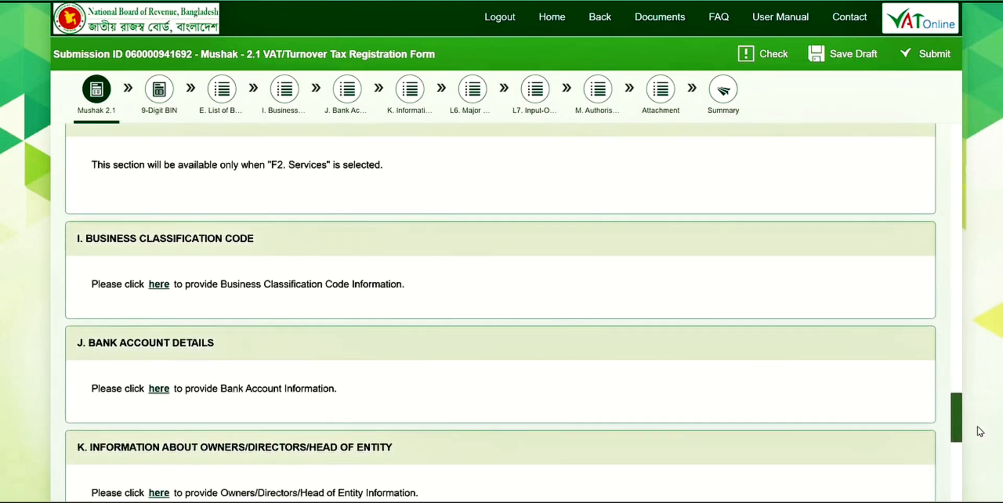
- Examine the form's pages for bank accounts, owners, major capital machinery, input-output data and authorised persons in sequence
click(157, 390)
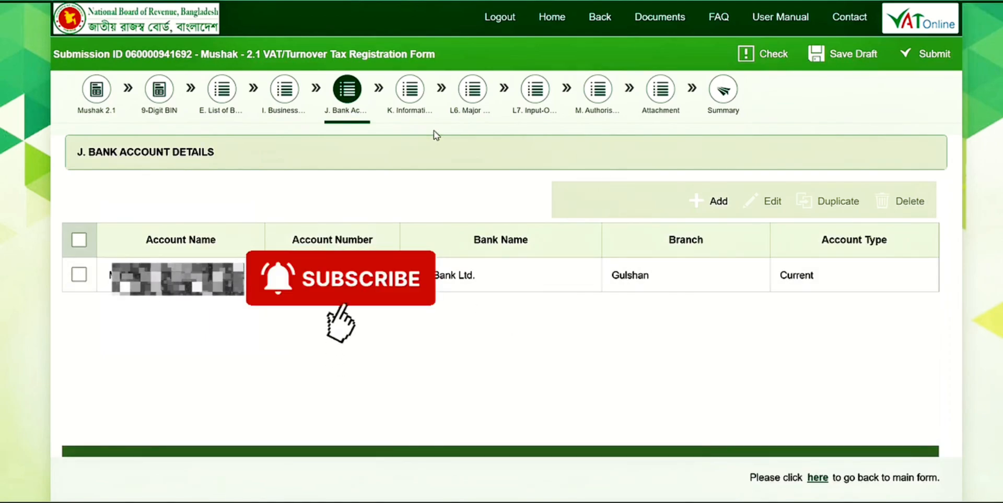
click(417, 91)
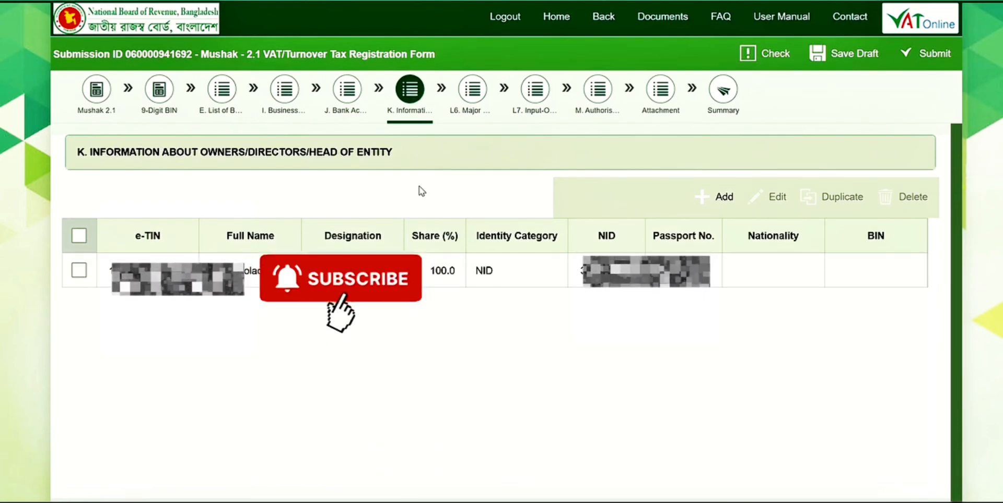
click(483, 96)
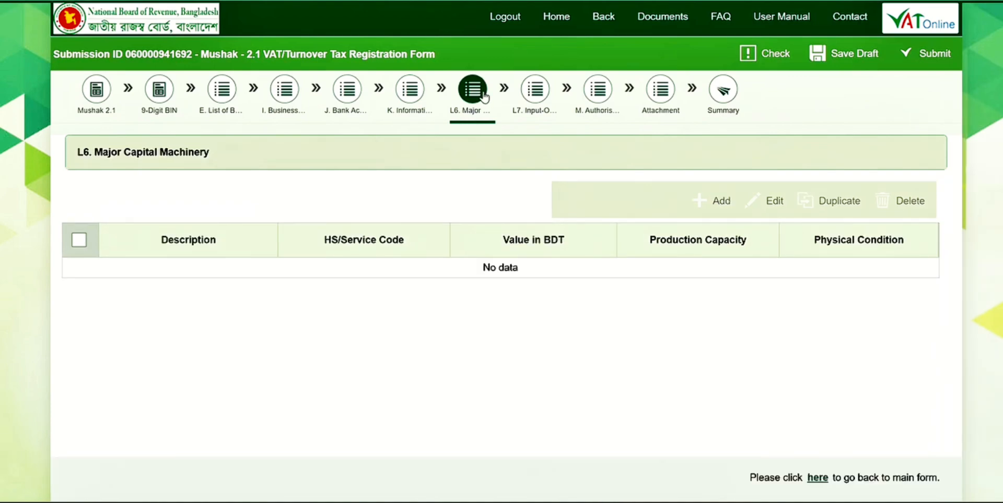
click(538, 95)
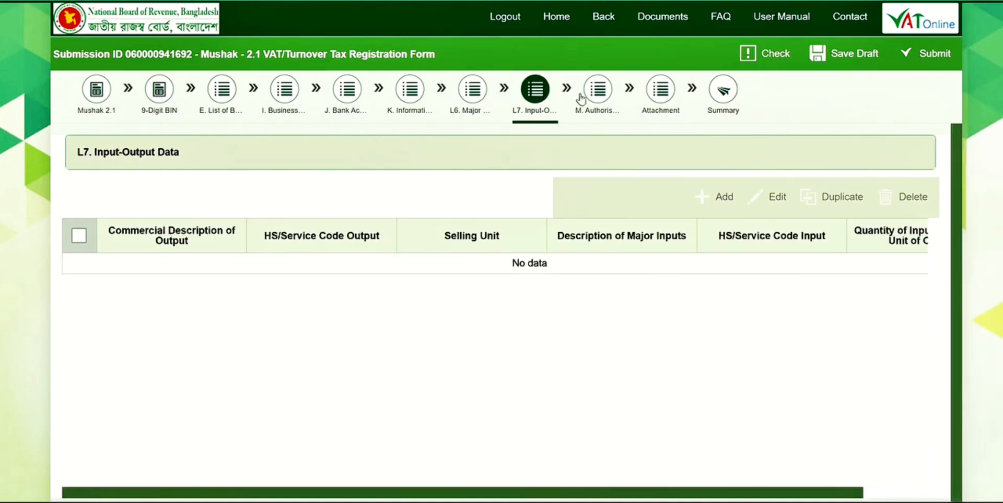
click(603, 94)
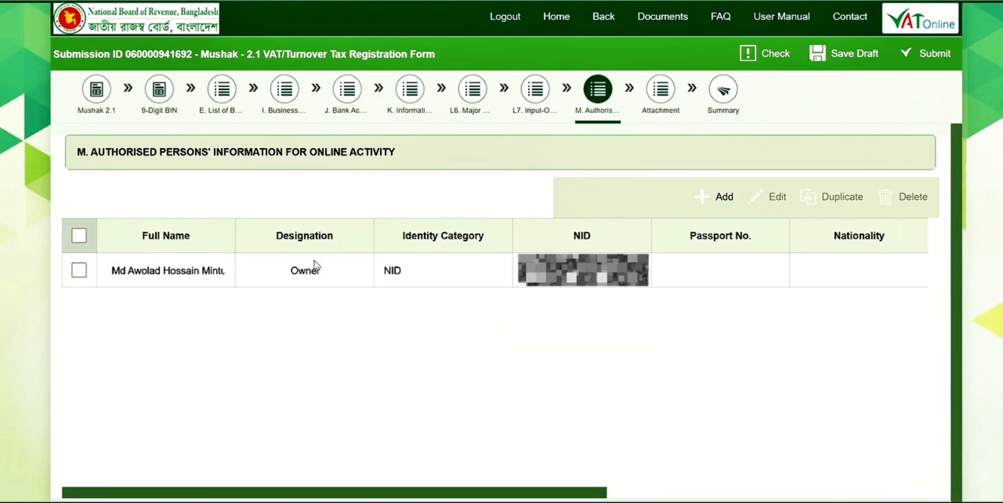
- Review the registration form's attachment list, including the ticked document types, and open the form summary
click(659, 99)
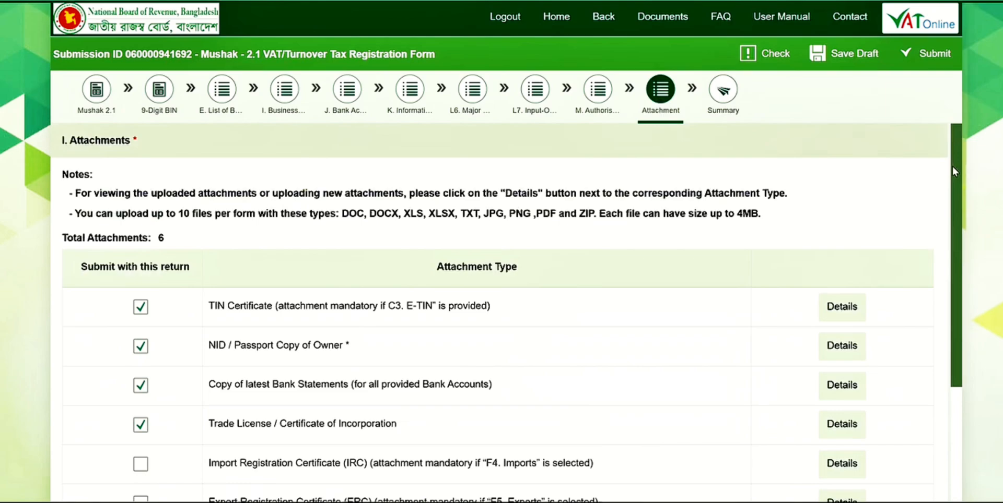
drag(954, 168, 981, 332)
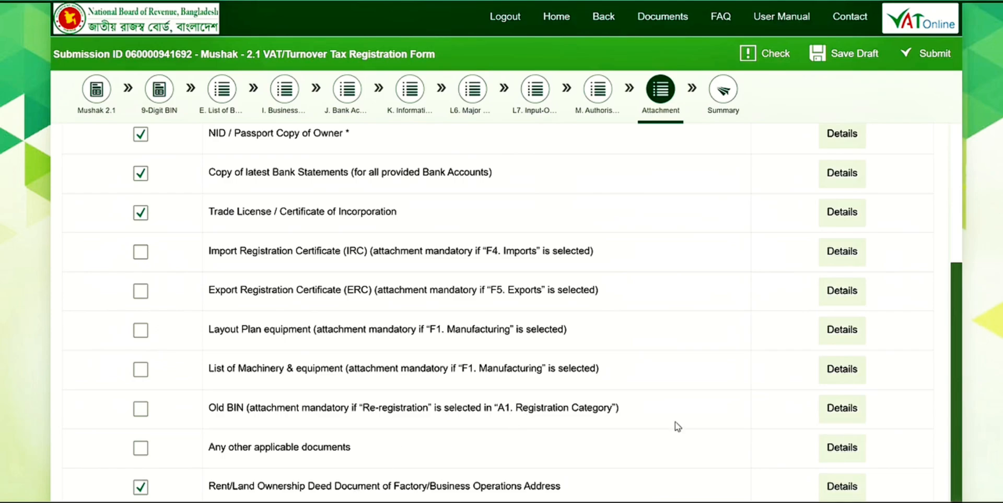
click(723, 93)
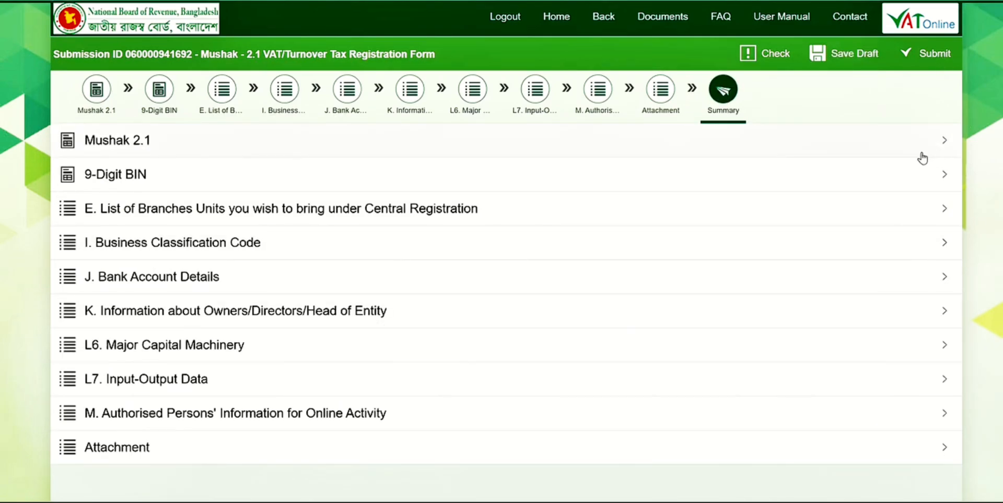